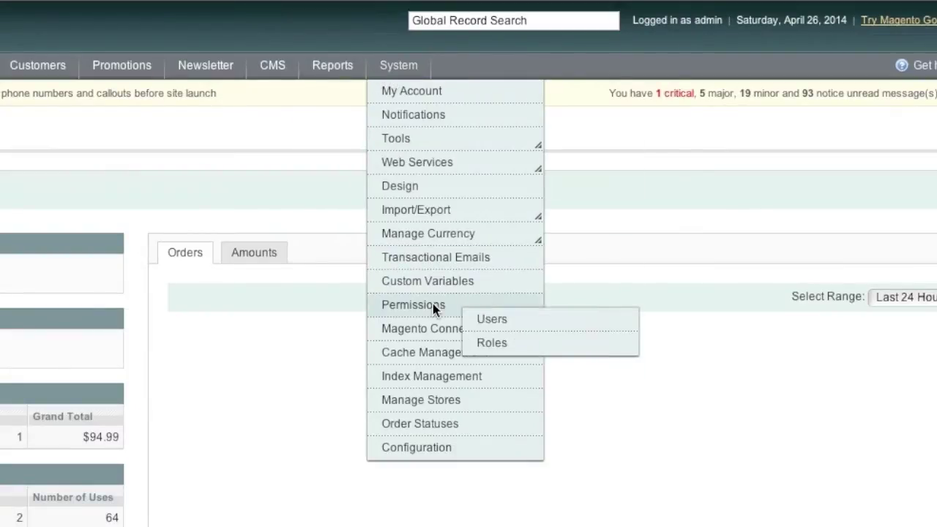
Add a new admin role and name it 'Shipper'
{"action": "left_click", "coordinate": [516, 336]}
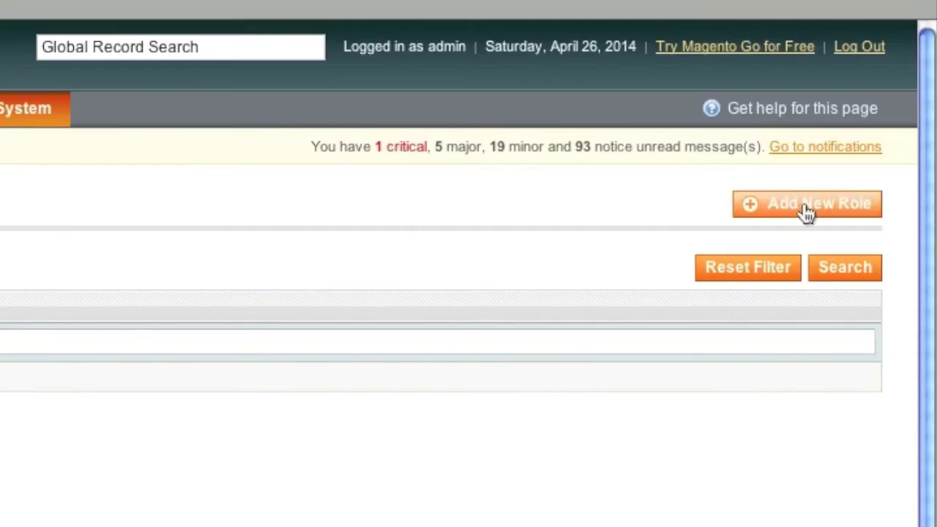
{"action": "left_click", "coordinate": [808, 213]}
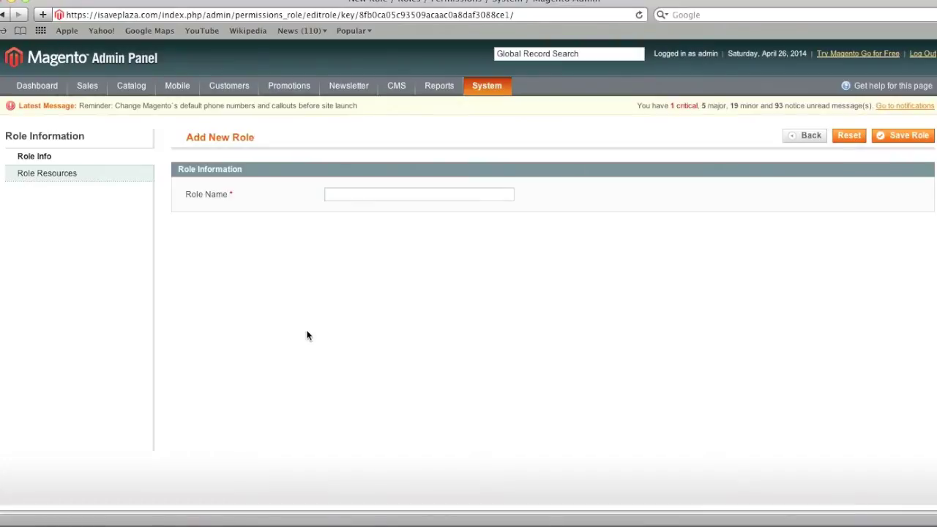
{"action": "left_click", "coordinate": [376, 199]}
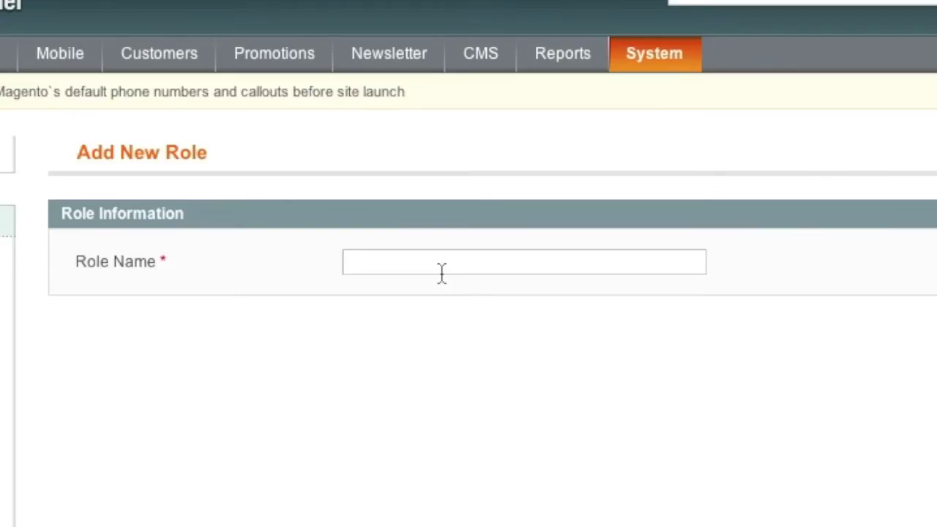
{"action": "type", "text": "Shipper"}
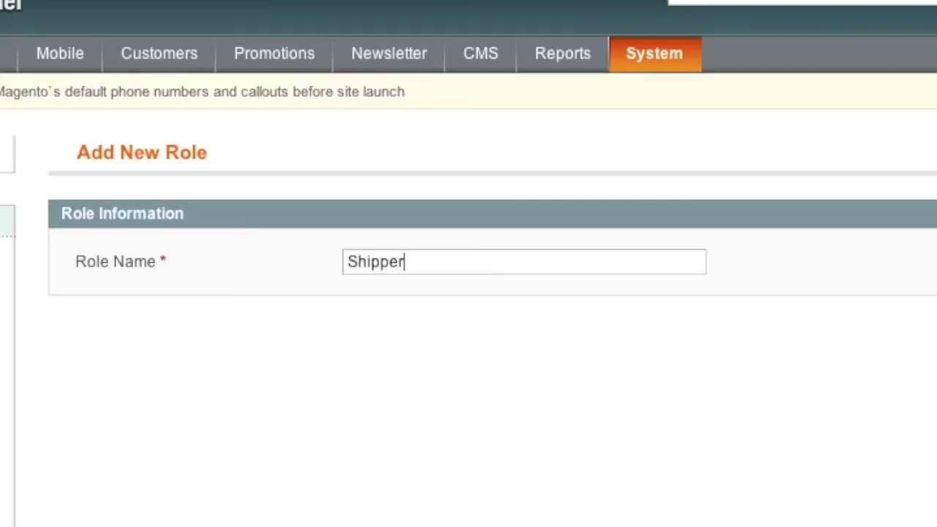
{"action": "left_click", "coordinate": [88, 189]}
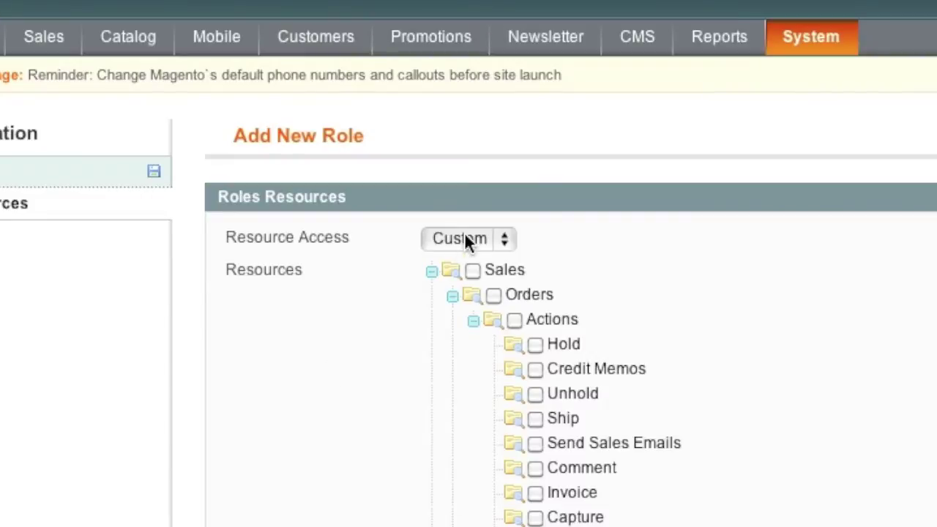
Set the role's Resource Access to Custom, checking the Shipments list in the other tab
{"action": "left_click", "coordinate": [309, 206]}
{"action": "left_click", "coordinate": [465, 261]}
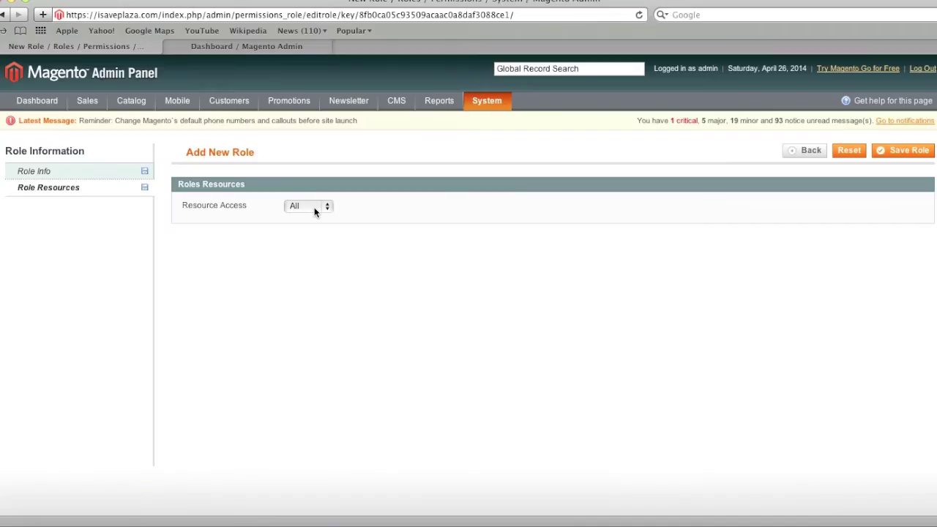
{"action": "left_click", "coordinate": [314, 207]}
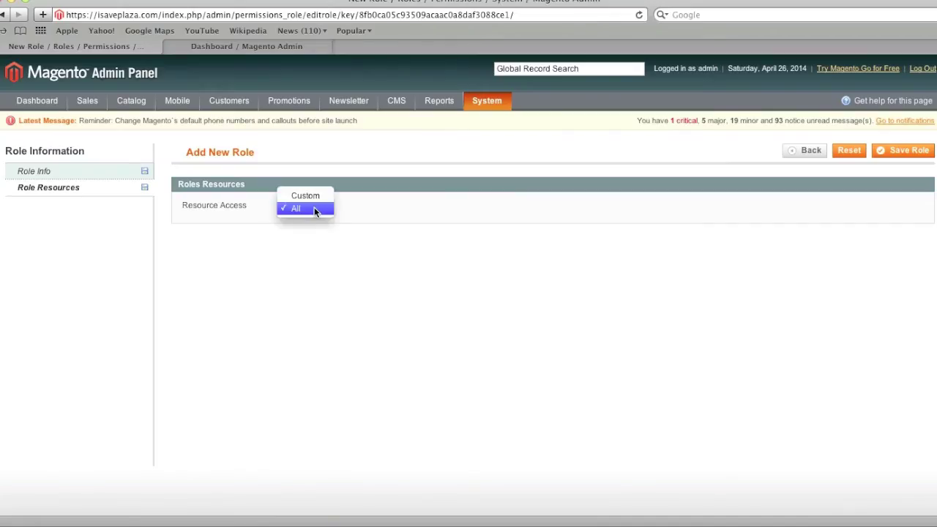
{"action": "left_click", "coordinate": [312, 196]}
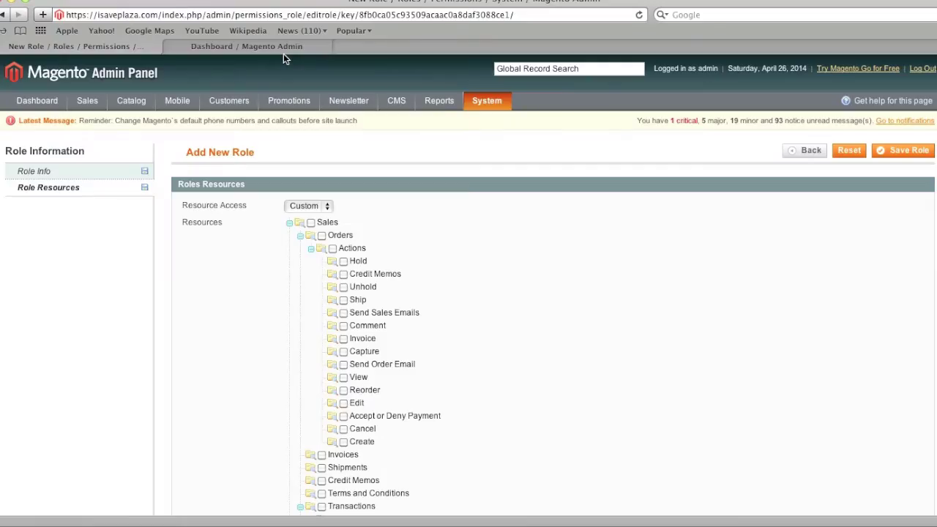
{"action": "left_click", "coordinate": [283, 48]}
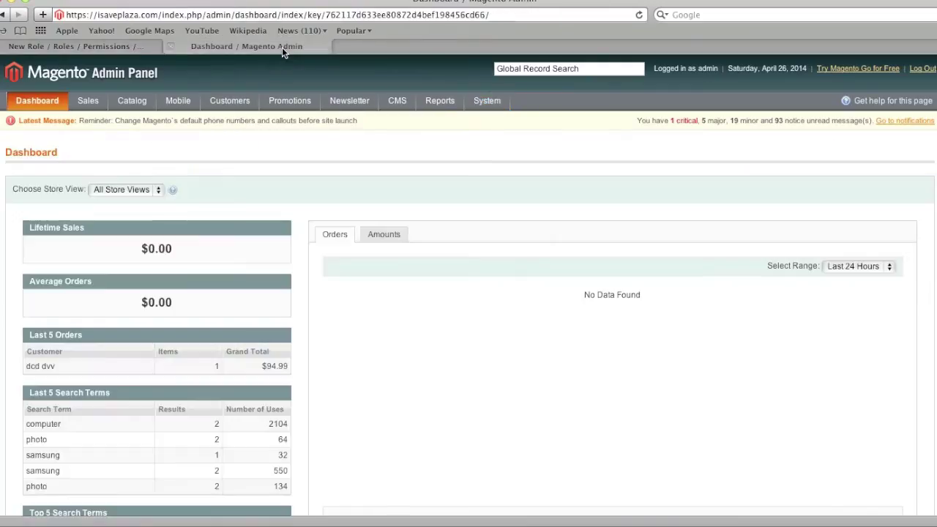
{"action": "mouse_move", "coordinate": [194, 123]}
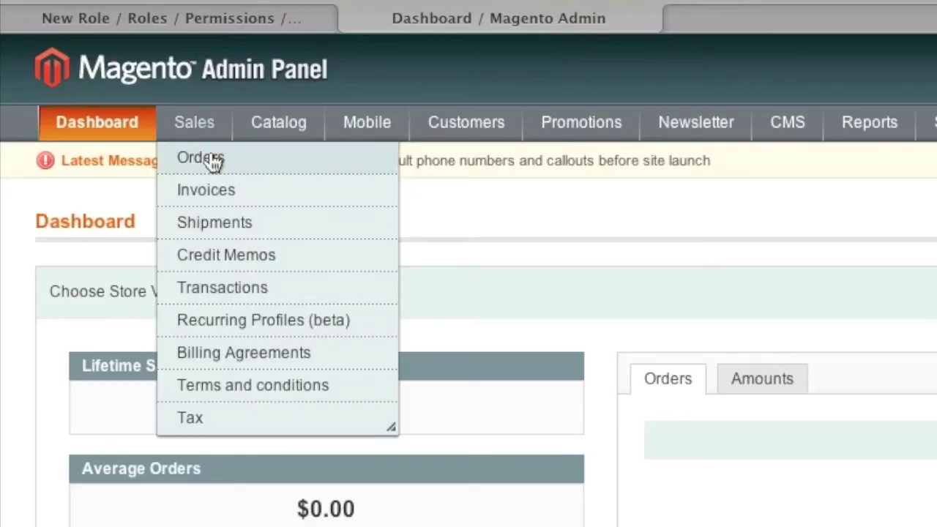
{"action": "left_click", "coordinate": [235, 224]}
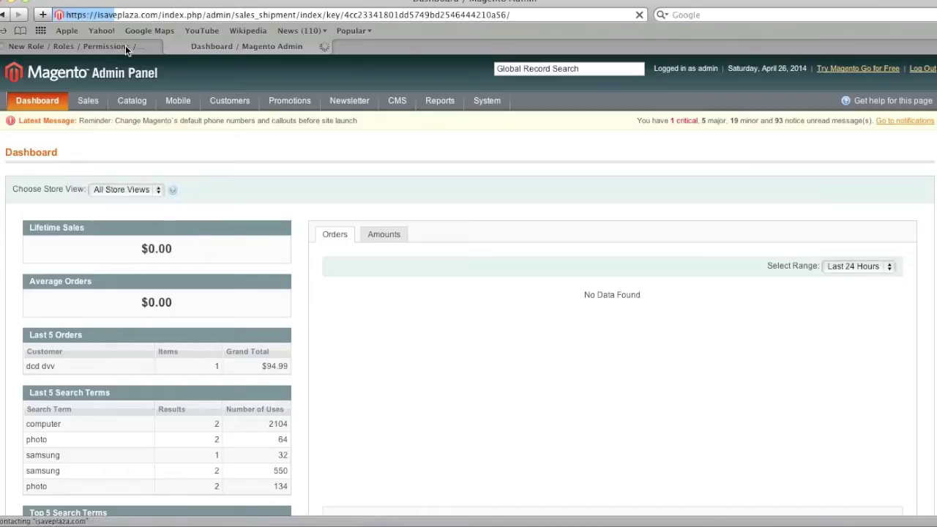
{"action": "left_click", "coordinate": [125, 45]}
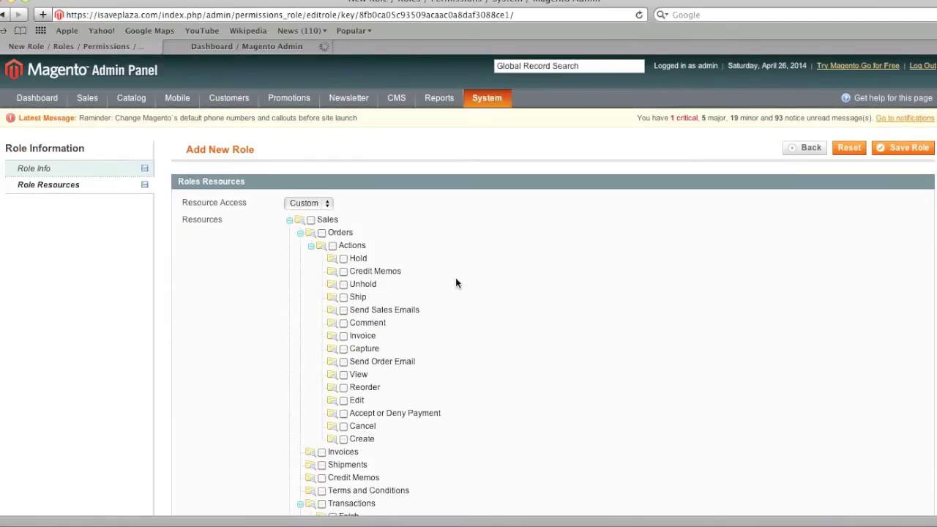
Grant the role order View and Shipments access, then save the Shipper role
{"action": "left_click", "coordinate": [344, 375]}
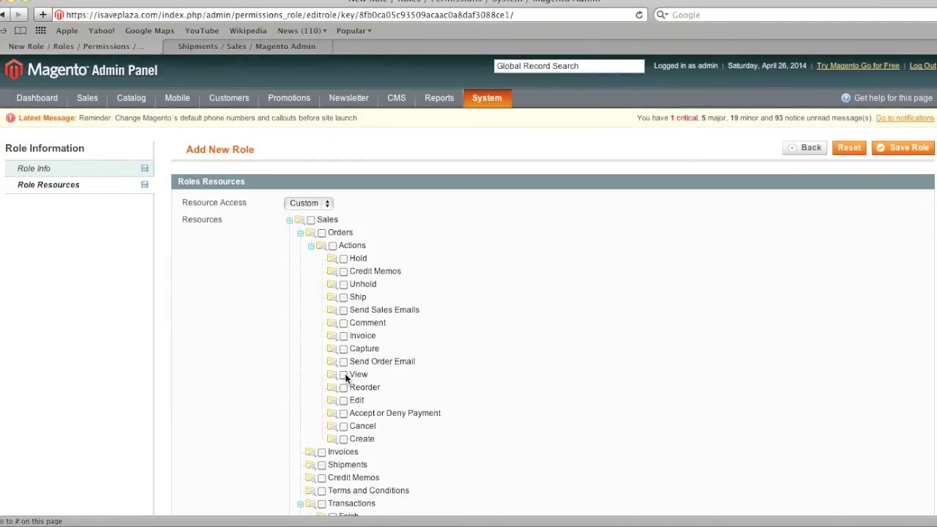
{"action": "scroll", "coordinate": [638, 324], "scroll_direction": "down", "scroll_amount": 3}
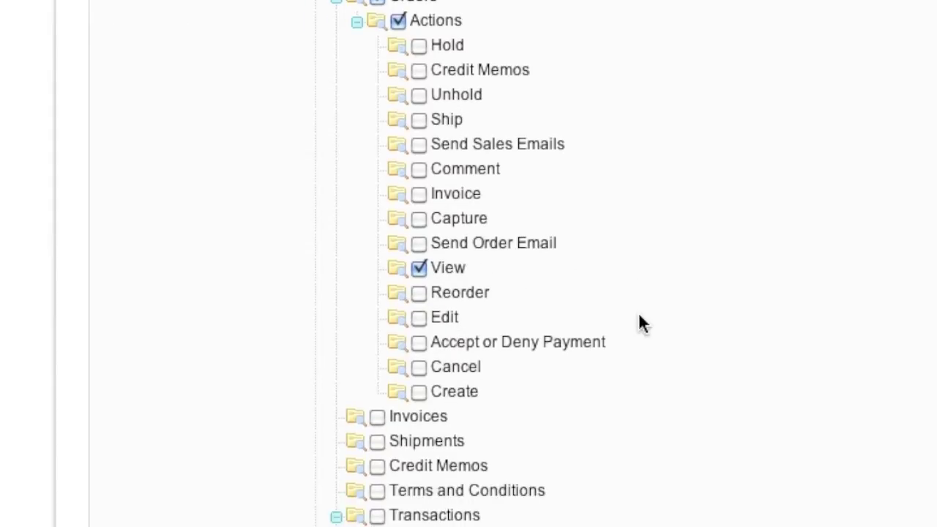
{"action": "left_click", "coordinate": [378, 389]}
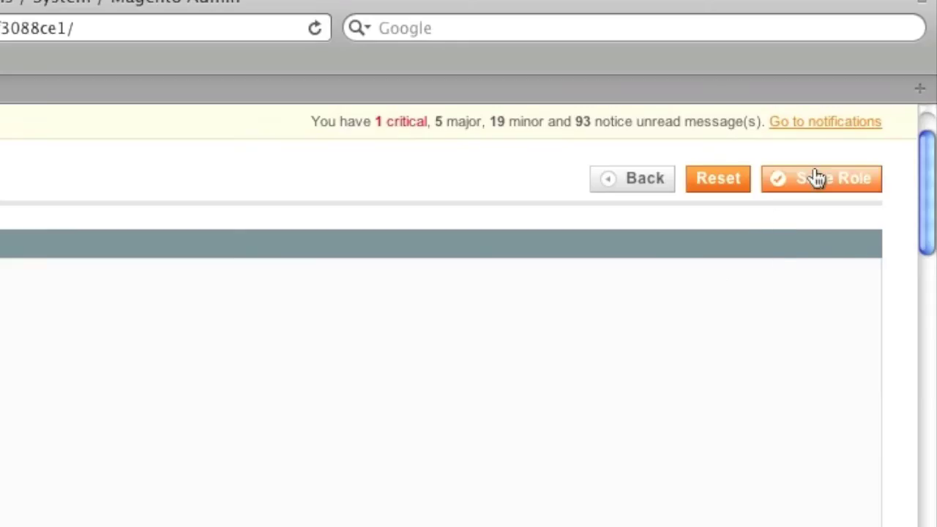
{"action": "left_click", "coordinate": [816, 181]}
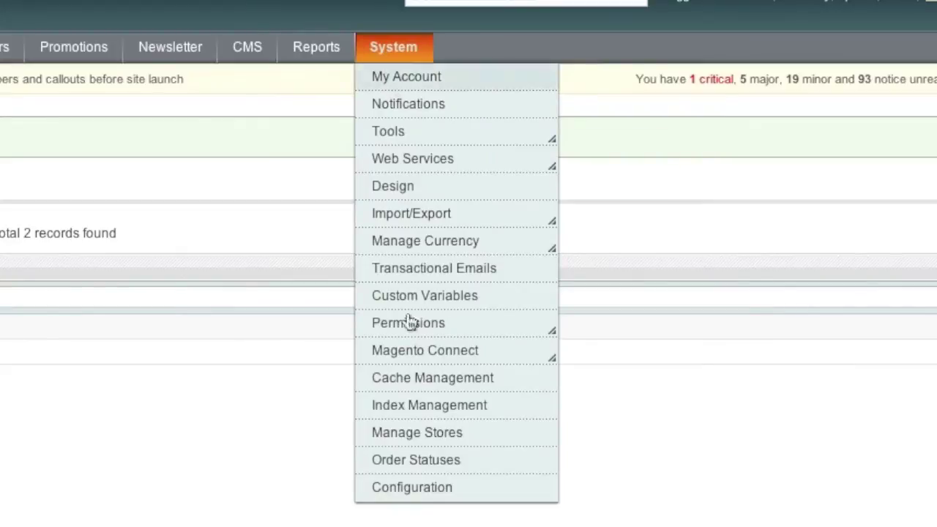
{"action": "mouse_move", "coordinate": [408, 323]}
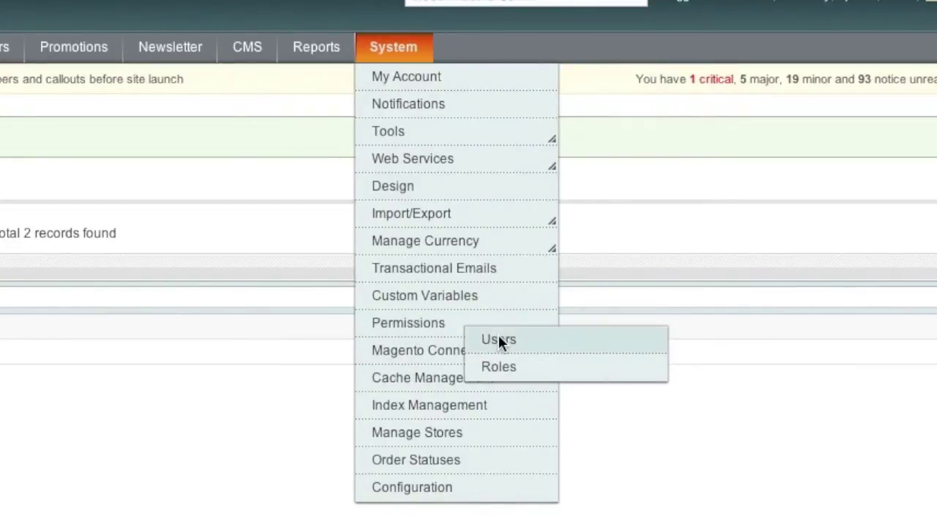
Add a new admin user with the Shipper role selected under User Role, and save it
{"action": "left_click", "coordinate": [499, 338]}
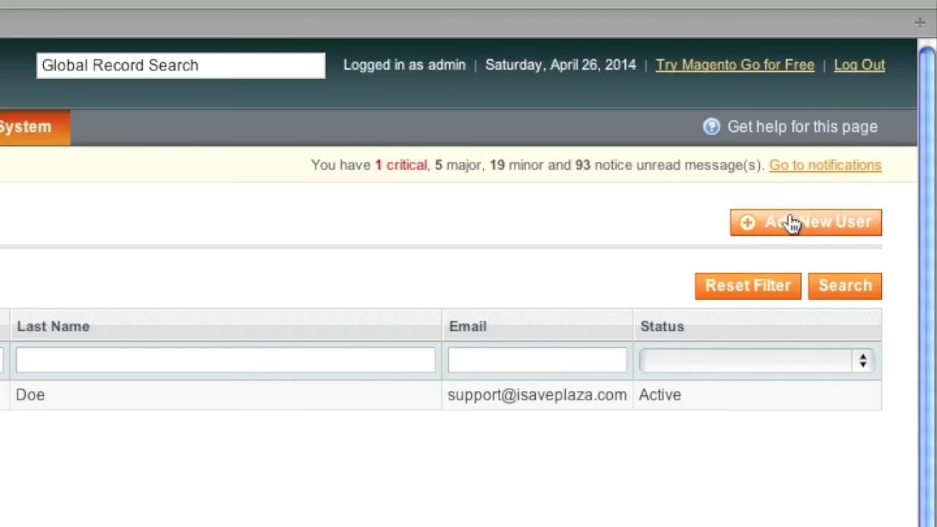
{"action": "left_click", "coordinate": [793, 223]}
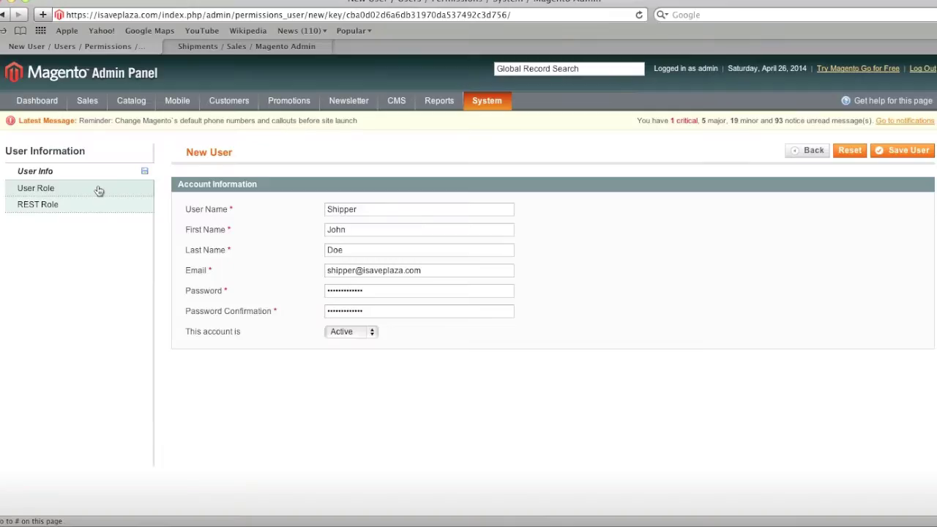
{"action": "left_click", "coordinate": [99, 189]}
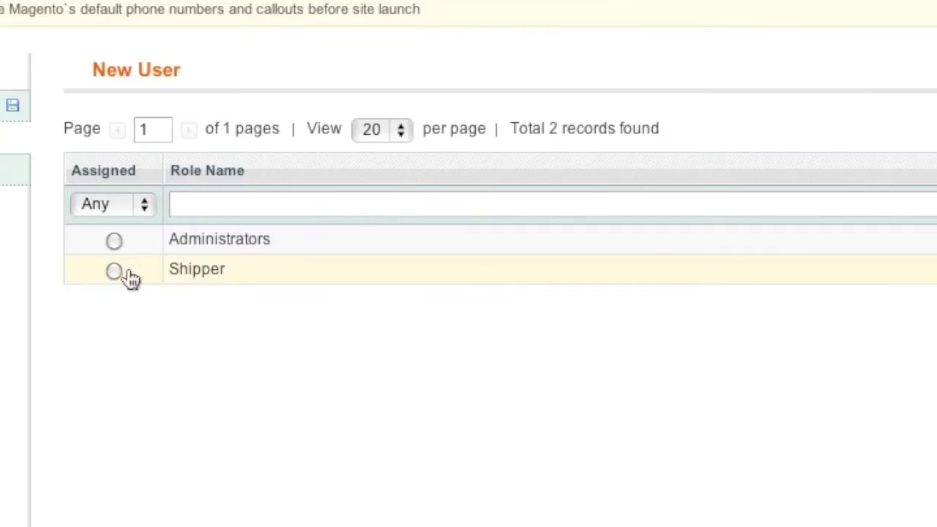
{"action": "left_click", "coordinate": [114, 270]}
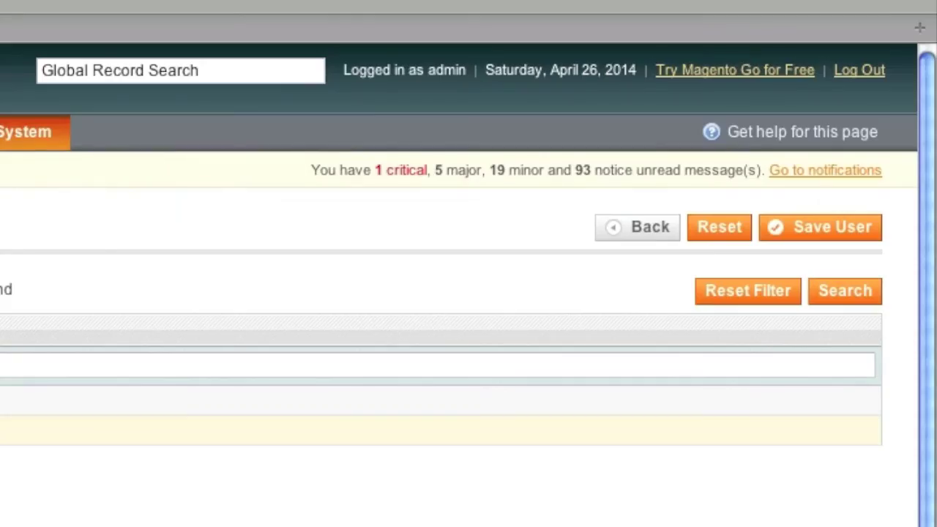
{"action": "left_click", "coordinate": [853, 227]}
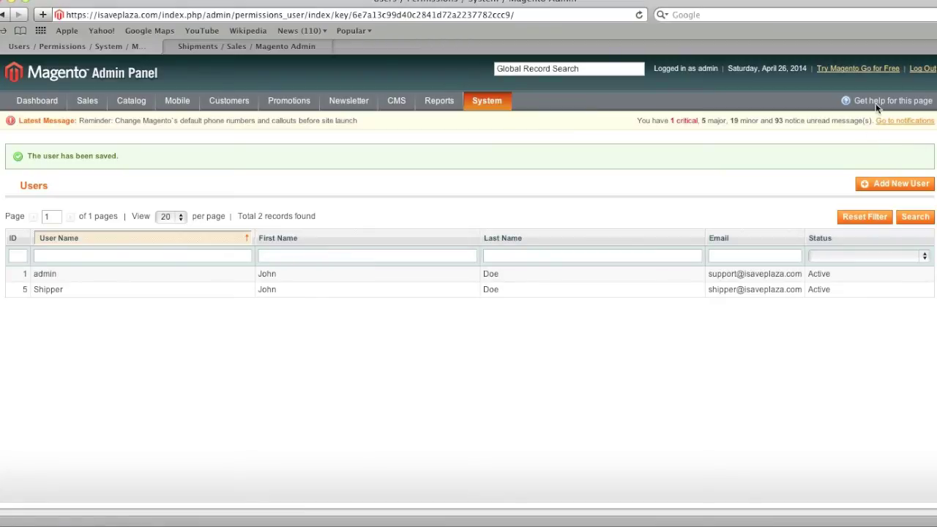
Log in as user 'shipper' with its password and dismiss the incoming message
{"action": "left_click", "coordinate": [923, 68]}
{"action": "type", "text": "shi"}
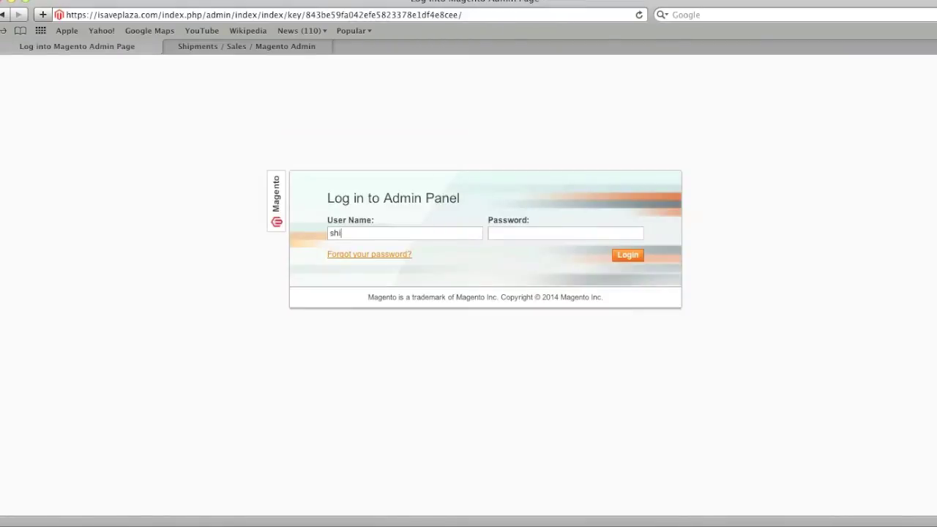
{"action": "type", "text": "pper"}
{"action": "left_click", "coordinate": [516, 240]}
{"action": "type", "text": "**********"}
{"action": "type", "text": "***"}
{"action": "left_click", "coordinate": [628, 254]}
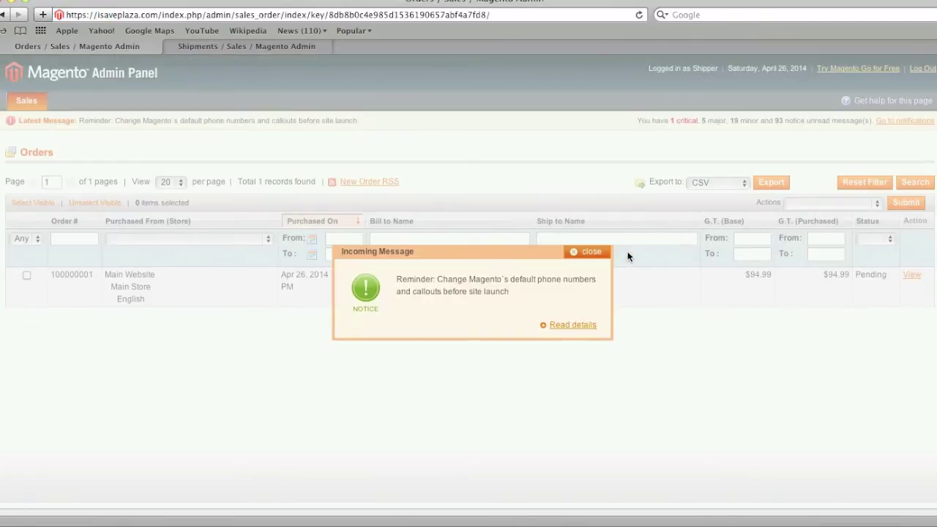
{"action": "left_click", "coordinate": [592, 252]}
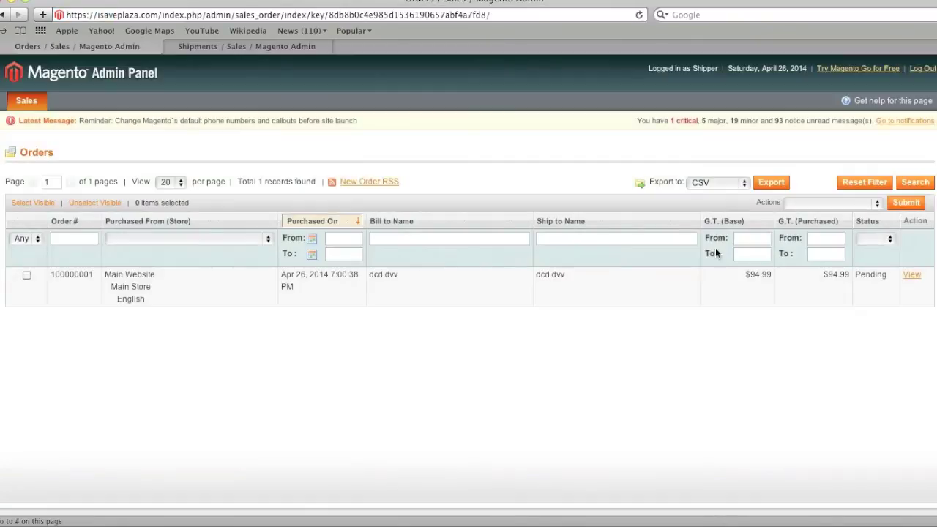
Open order 100000001 and scroll through its details
{"action": "left_click", "coordinate": [911, 275]}
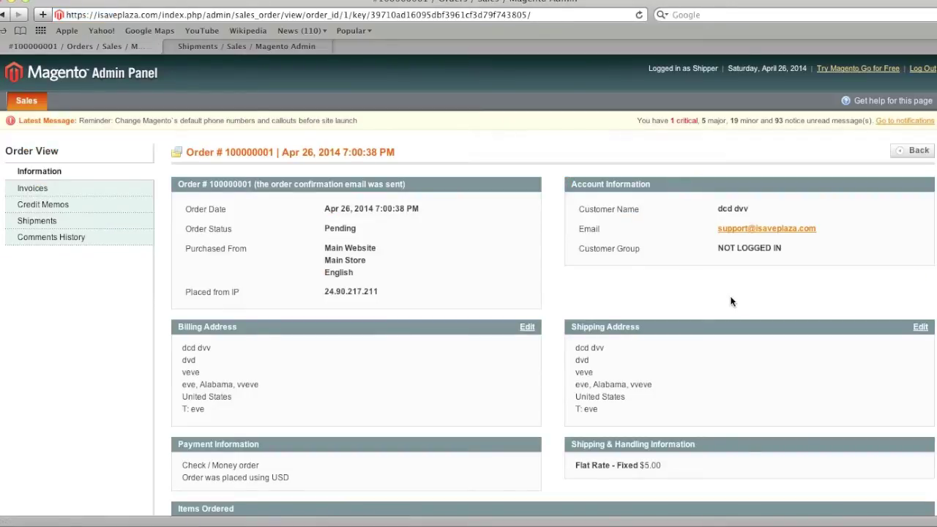
{"action": "scroll", "coordinate": [730, 300], "scroll_direction": "down", "scroll_amount": 3}
{"action": "scroll", "coordinate": [731, 301], "scroll_direction": "down", "scroll_amount": 4}
{"action": "scroll", "coordinate": [731, 300], "scroll_direction": "down", "scroll_amount": 4}
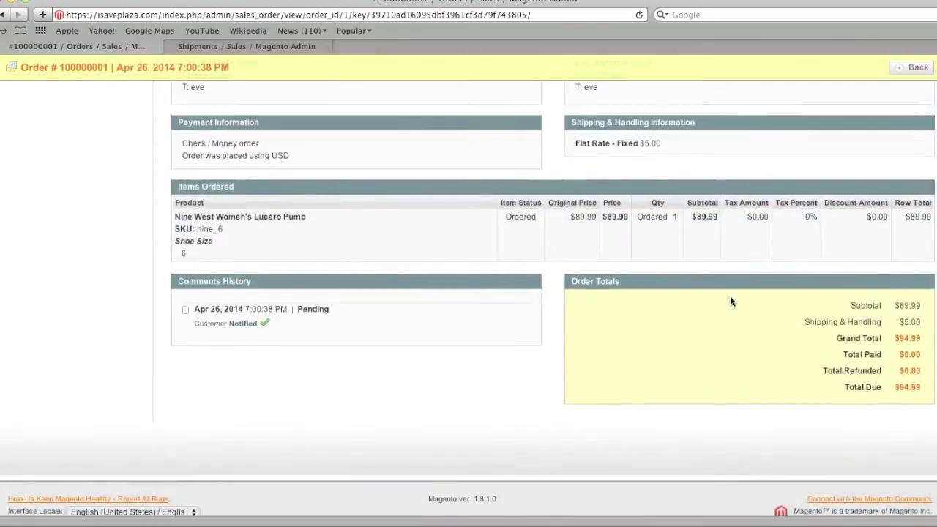
{"action": "scroll", "coordinate": [730, 300], "scroll_direction": "up", "scroll_amount": 4}
{"action": "scroll", "coordinate": [730, 300], "scroll_direction": "up", "scroll_amount": 1}
{"action": "scroll", "coordinate": [731, 300], "scroll_direction": "up", "scroll_amount": 1}
{"action": "scroll", "coordinate": [736, 300], "scroll_direction": "up", "scroll_amount": 5}
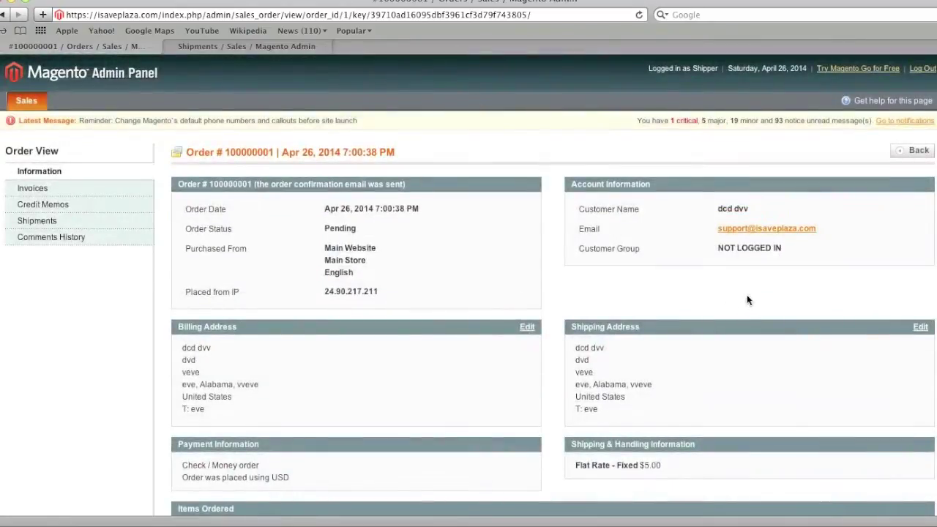
View the order's Invoices, Credit Memos and Shipments, then return to the admin dashboard
{"action": "left_click", "coordinate": [93, 189]}
{"action": "left_click", "coordinate": [116, 210]}
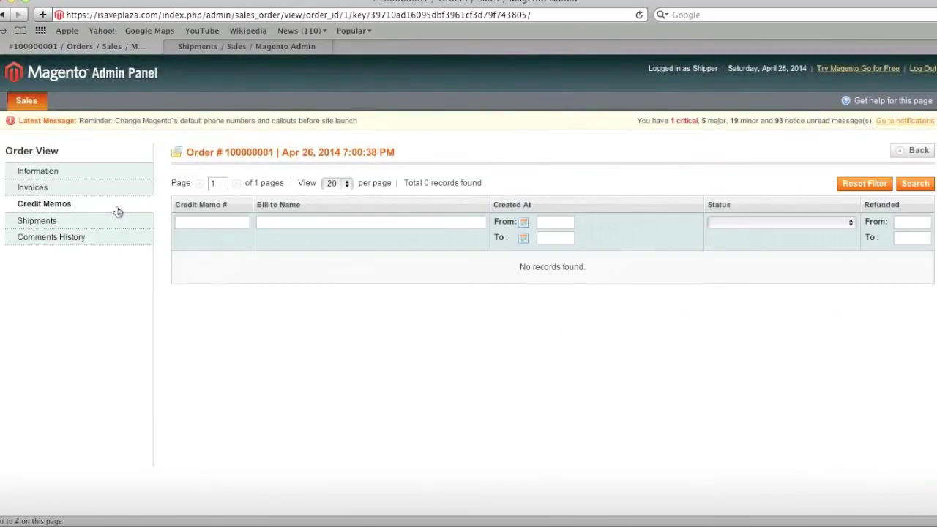
{"action": "left_click", "coordinate": [117, 224]}
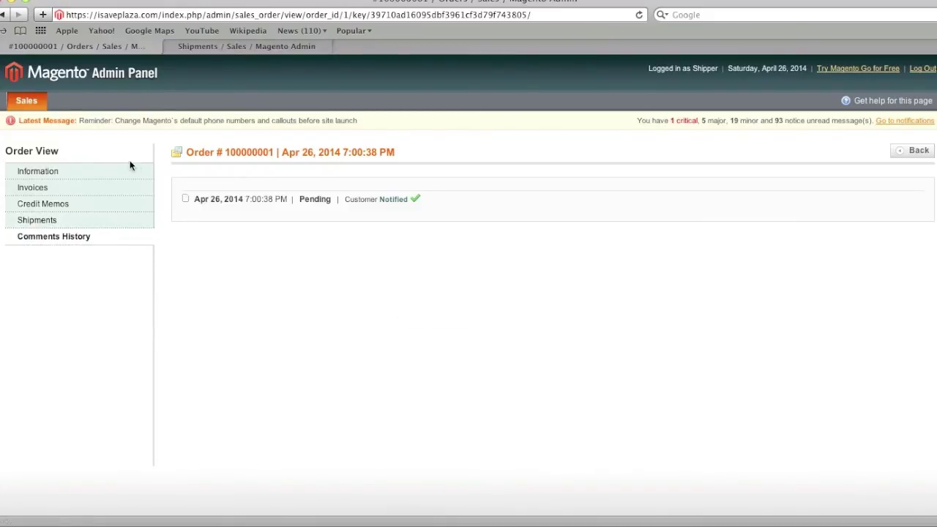
{"action": "left_click", "coordinate": [126, 171]}
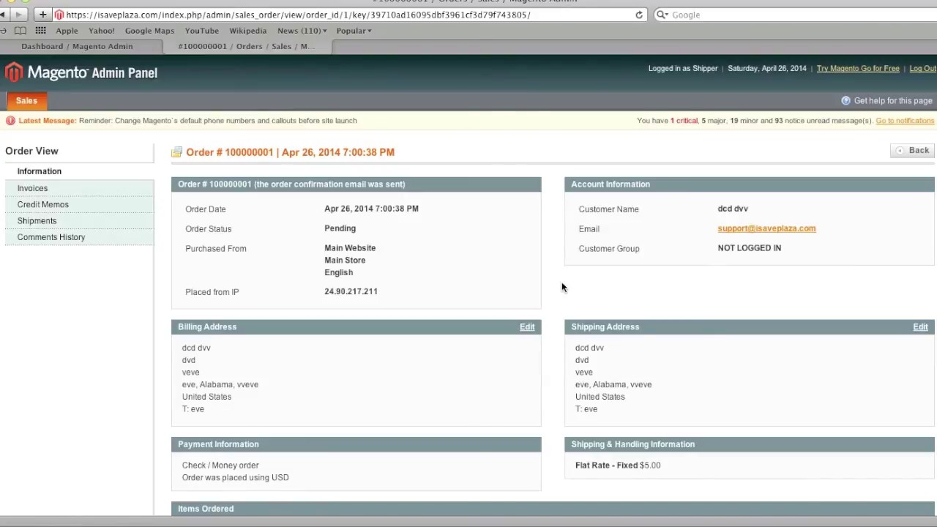
{"action": "left_click", "coordinate": [142, 48]}
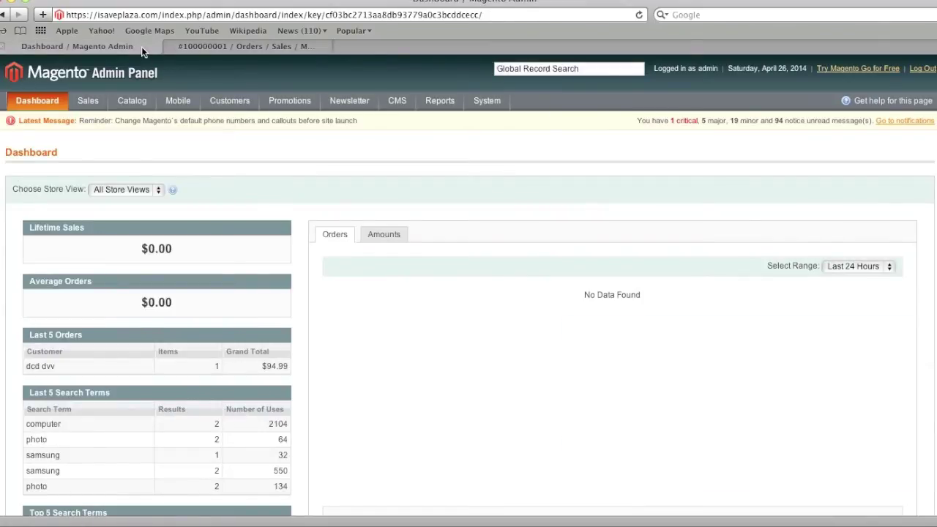
{"action": "mouse_move", "coordinate": [329, 31]}
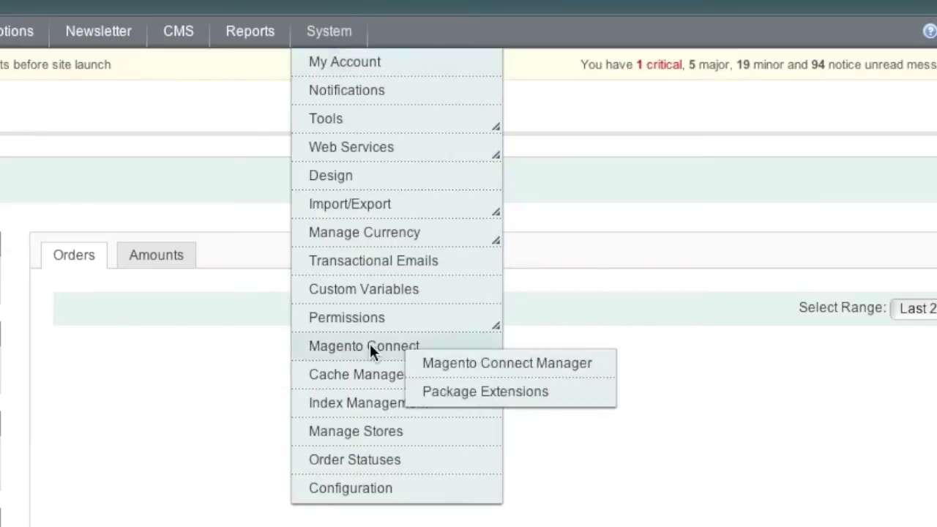
{"action": "mouse_move", "coordinate": [347, 317]}
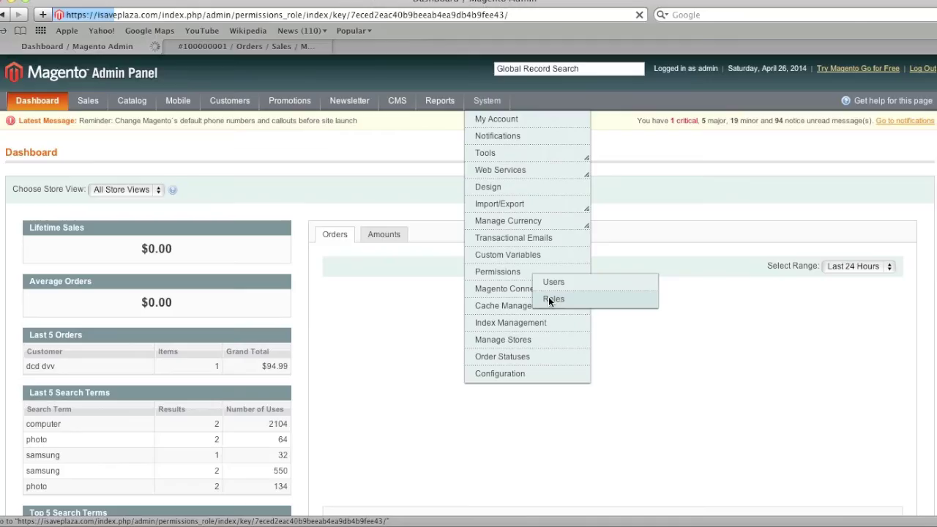
Open the Shipper role and scroll through its allowed resource tree
{"action": "left_click", "coordinate": [432, 364]}
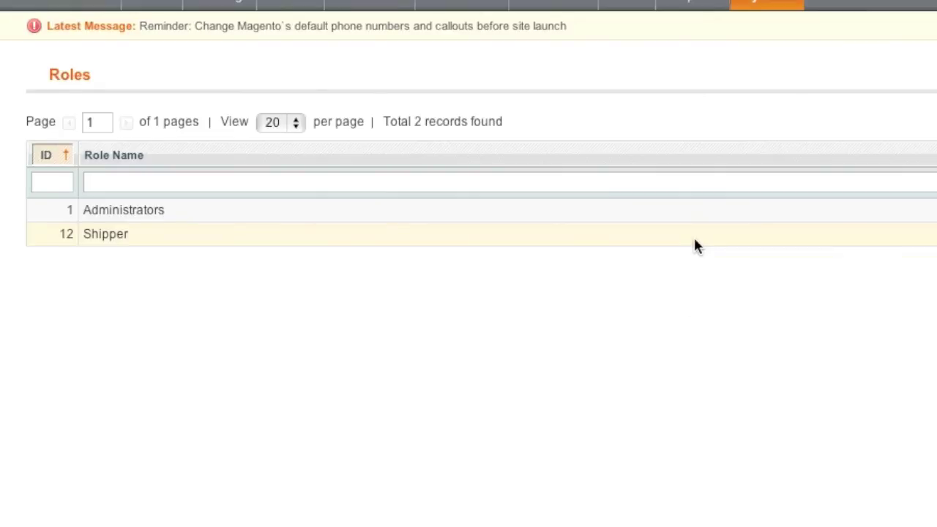
{"action": "left_click", "coordinate": [695, 241]}
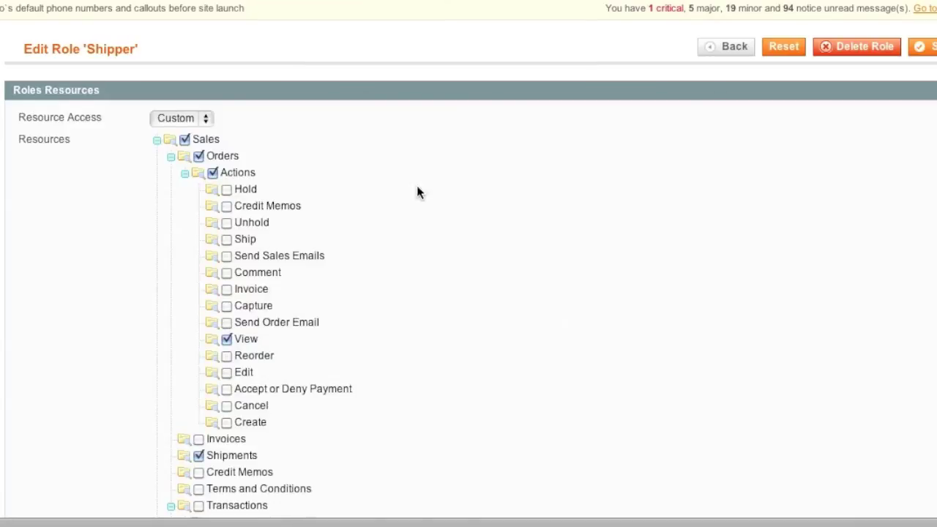
{"action": "scroll", "coordinate": [435, 194], "scroll_direction": "down", "scroll_amount": 1}
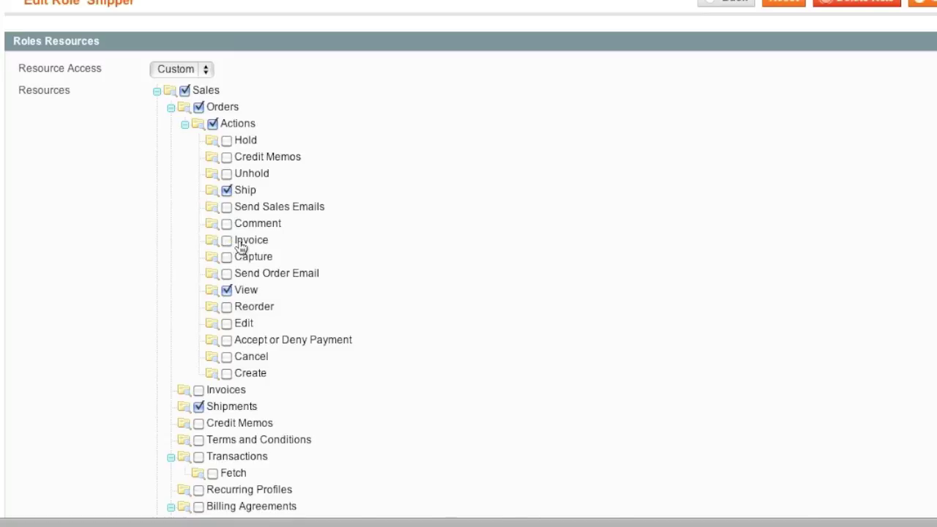
{"action": "scroll", "coordinate": [385, 315], "scroll_direction": "down", "scroll_amount": 1}
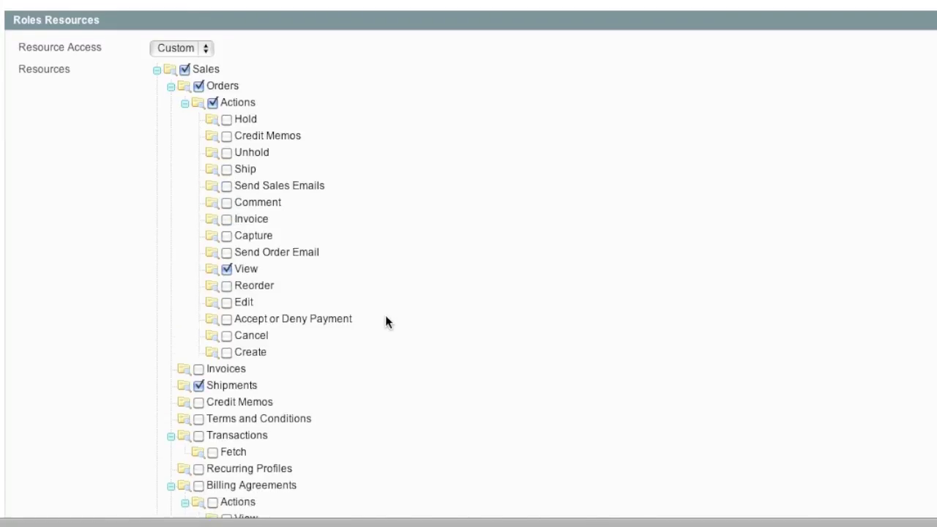
{"action": "scroll", "coordinate": [385, 315], "scroll_direction": "down", "scroll_amount": 1}
{"action": "scroll", "coordinate": [385, 315], "scroll_direction": "down", "scroll_amount": 3}
{"action": "scroll", "coordinate": [387, 322], "scroll_direction": "down", "scroll_amount": 1}
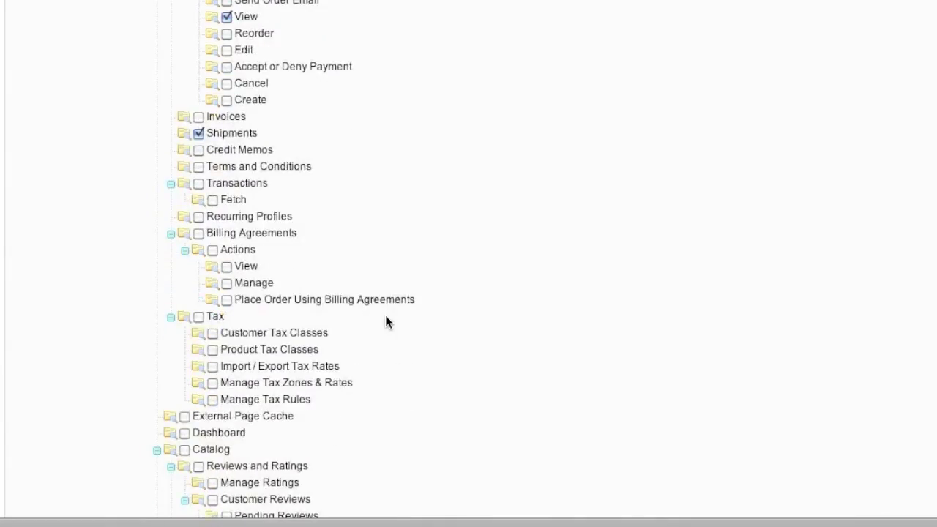
{"action": "scroll", "coordinate": [385, 317], "scroll_direction": "down", "scroll_amount": 7}
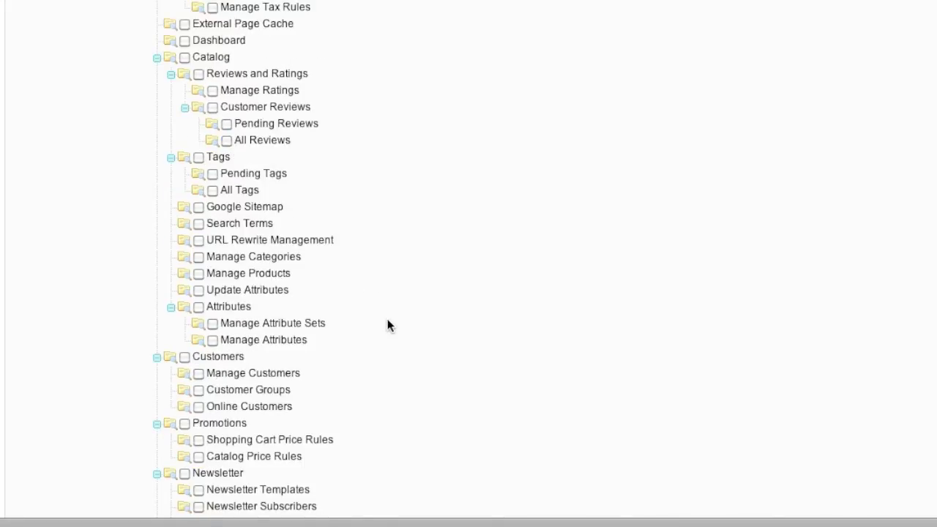
{"action": "scroll", "coordinate": [387, 325], "scroll_direction": "down", "scroll_amount": 1}
{"action": "scroll", "coordinate": [387, 325], "scroll_direction": "down", "scroll_amount": 1}
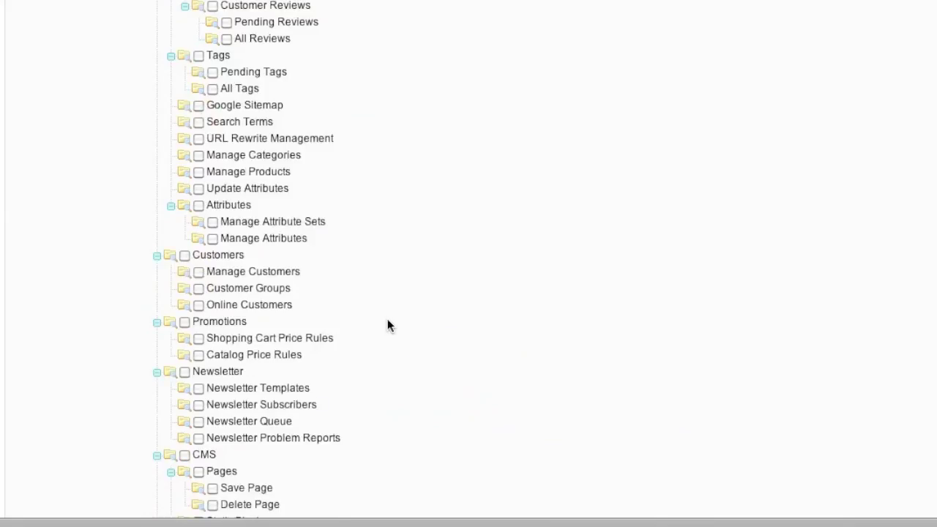
{"action": "scroll", "coordinate": [387, 325], "scroll_direction": "down", "scroll_amount": 2}
{"action": "scroll", "coordinate": [388, 325], "scroll_direction": "up", "scroll_amount": 15}
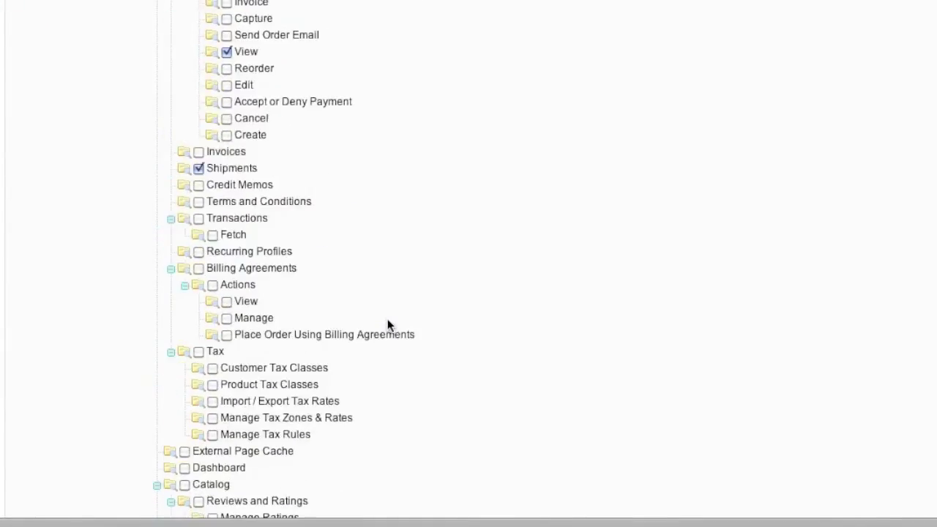
{"action": "scroll", "coordinate": [387, 325], "scroll_direction": "up", "scroll_amount": 4}
{"action": "scroll", "coordinate": [387, 325], "scroll_direction": "up", "scroll_amount": 2}
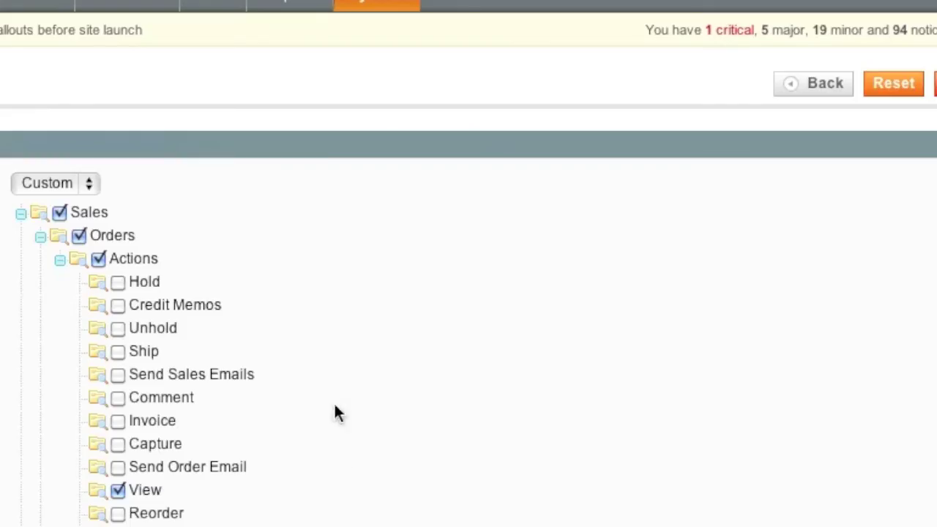
{"action": "mouse_move", "coordinate": [378, 3]}
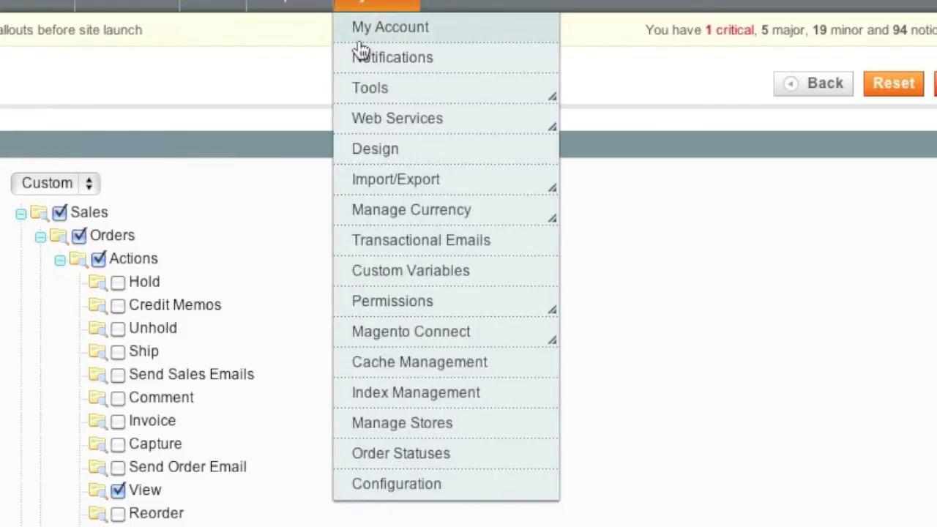
{"action": "mouse_move", "coordinate": [393, 301]}
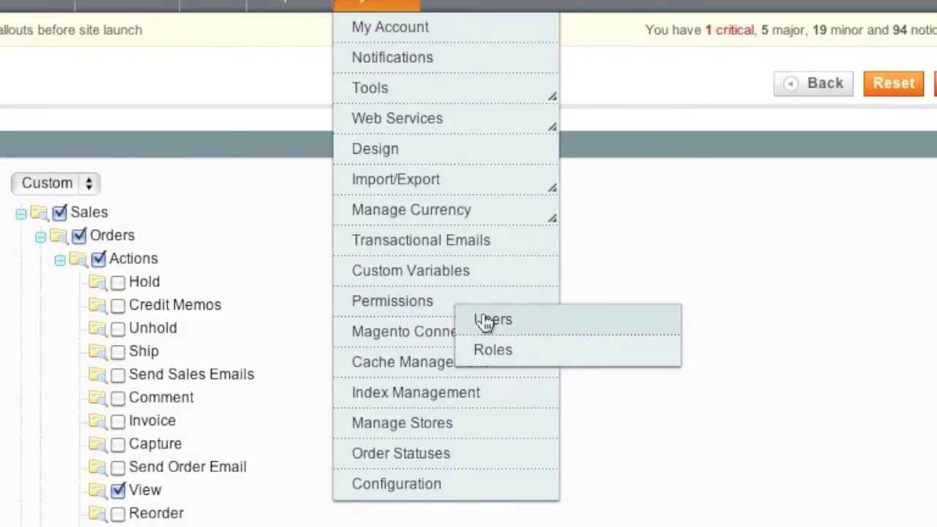
Open the Shipper user's account and show its Active/Inactive status choices
{"action": "left_click", "coordinate": [485, 321]}
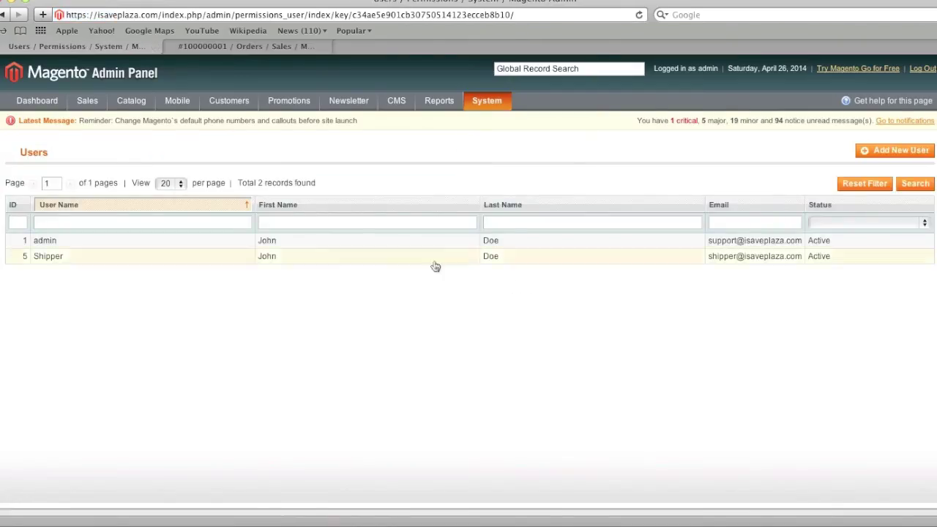
{"action": "left_click", "coordinate": [435, 266]}
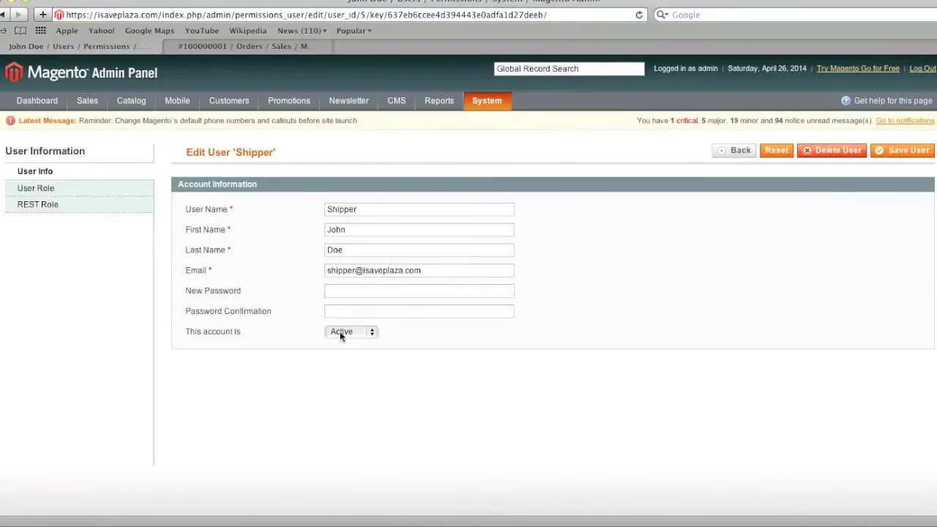
{"action": "left_click", "coordinate": [357, 331]}
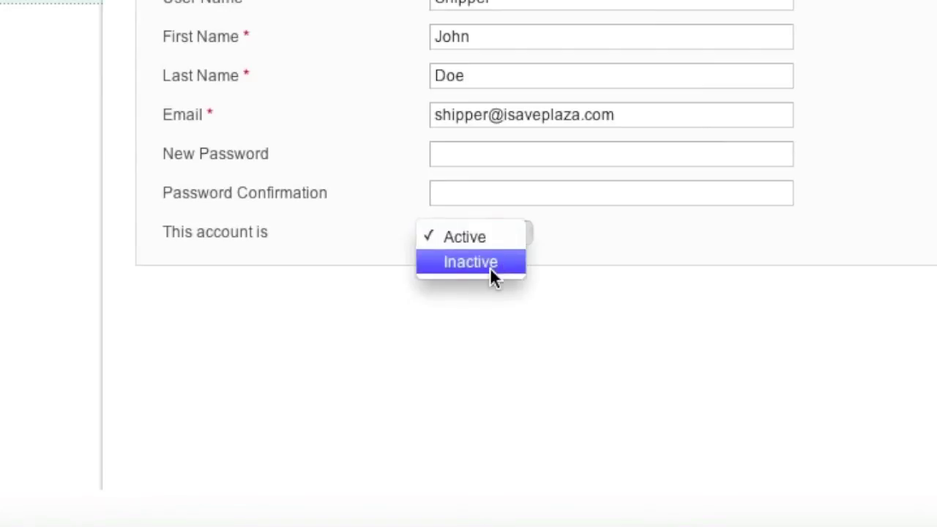